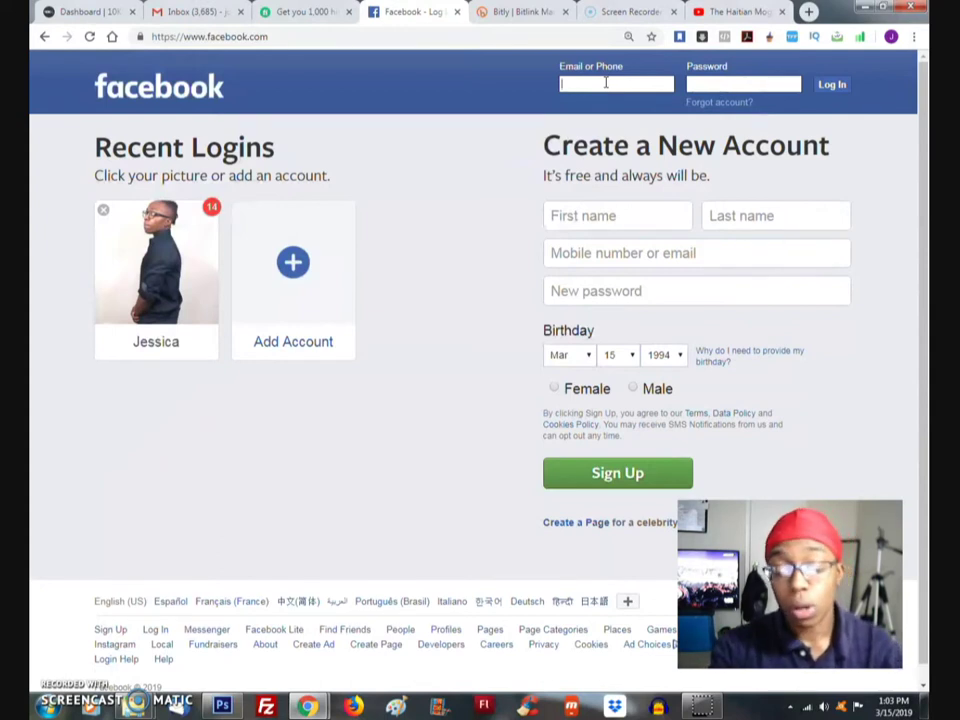
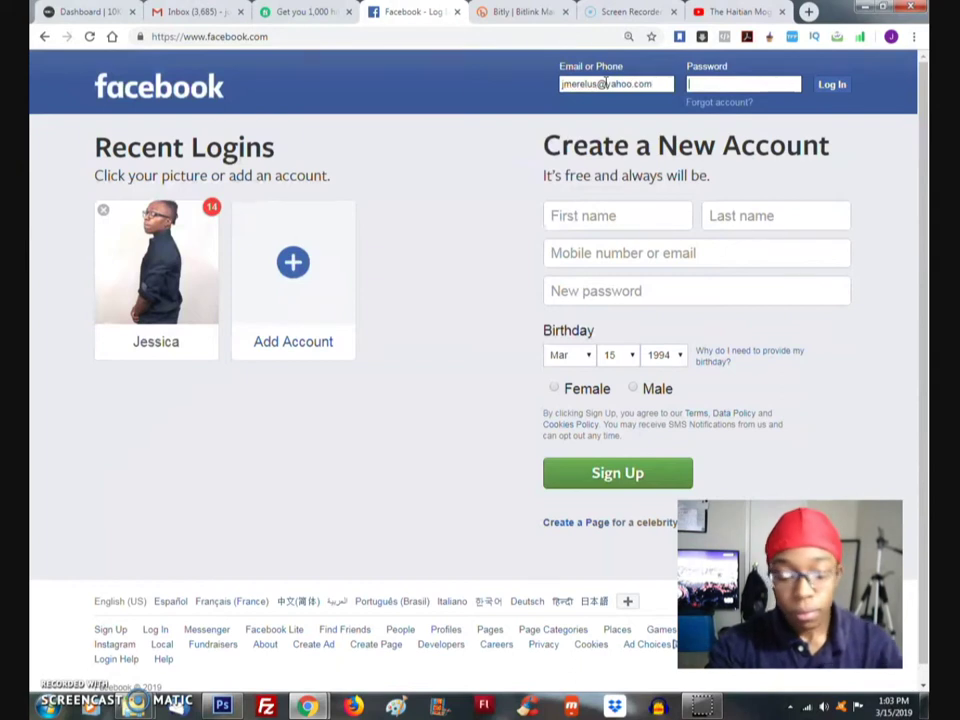
Log in to Facebook with the account's email address and password
key(Tab)
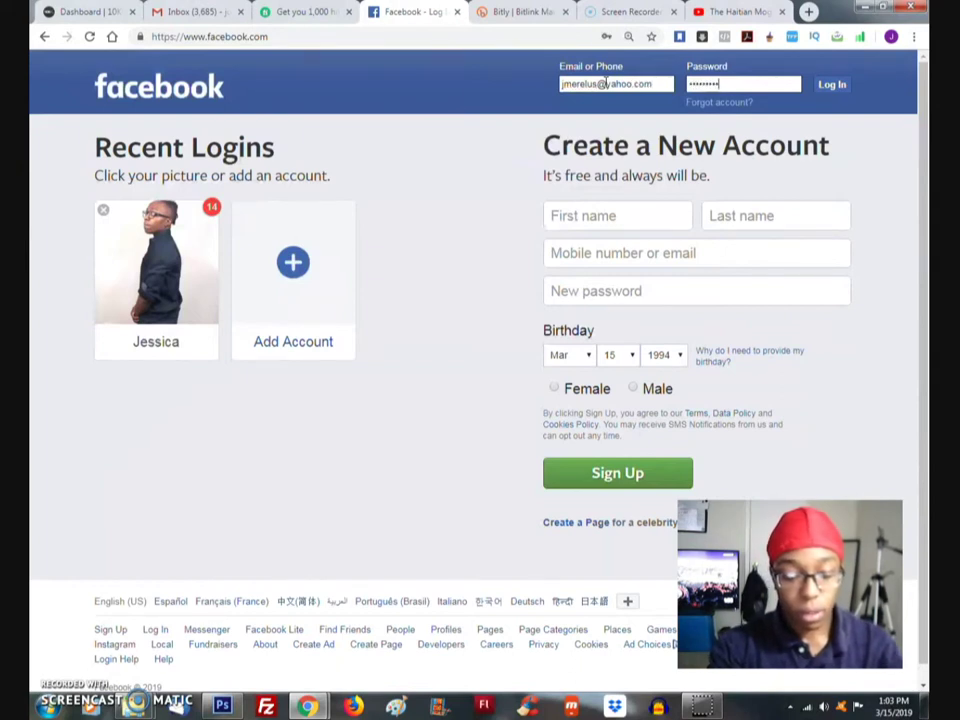
key(Return)
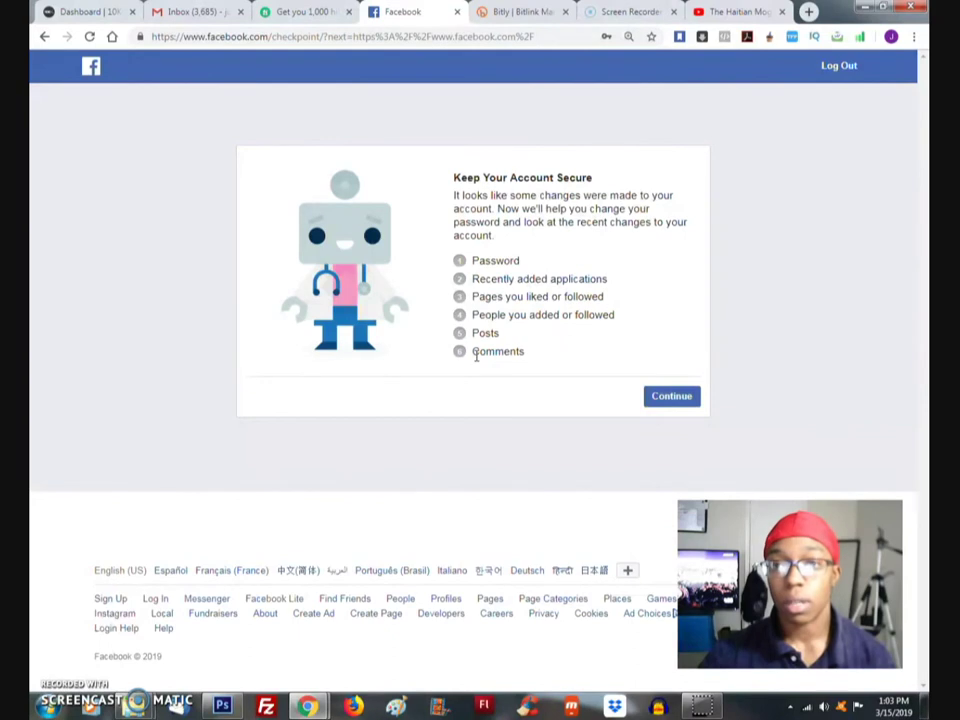
Continue past Keep Your Account Secure and focus the empty New password field
click(672, 398)
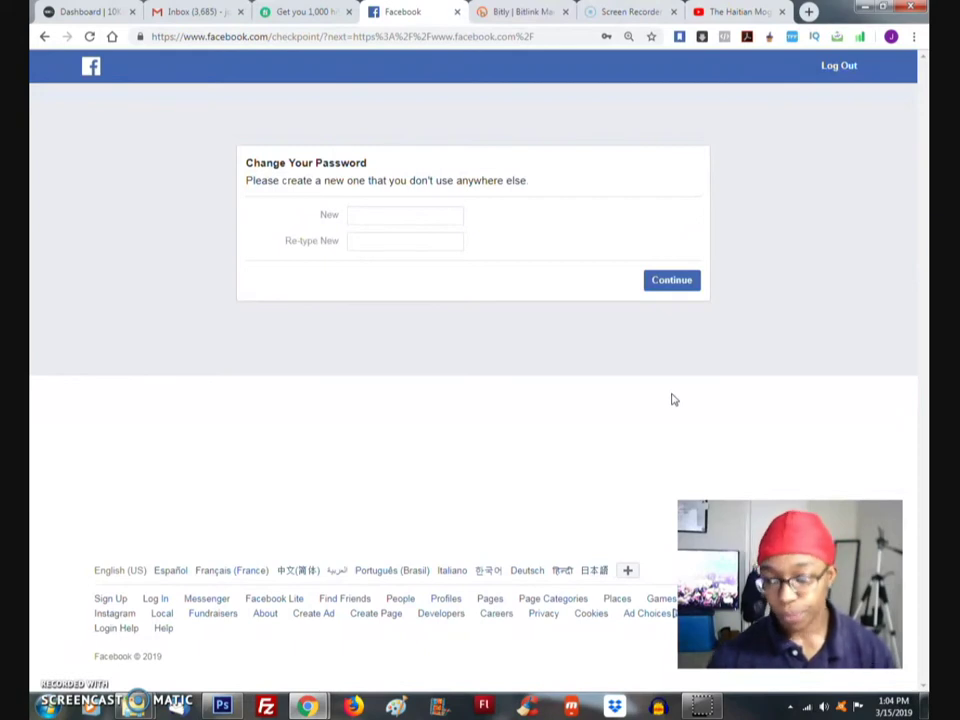
click(414, 219)
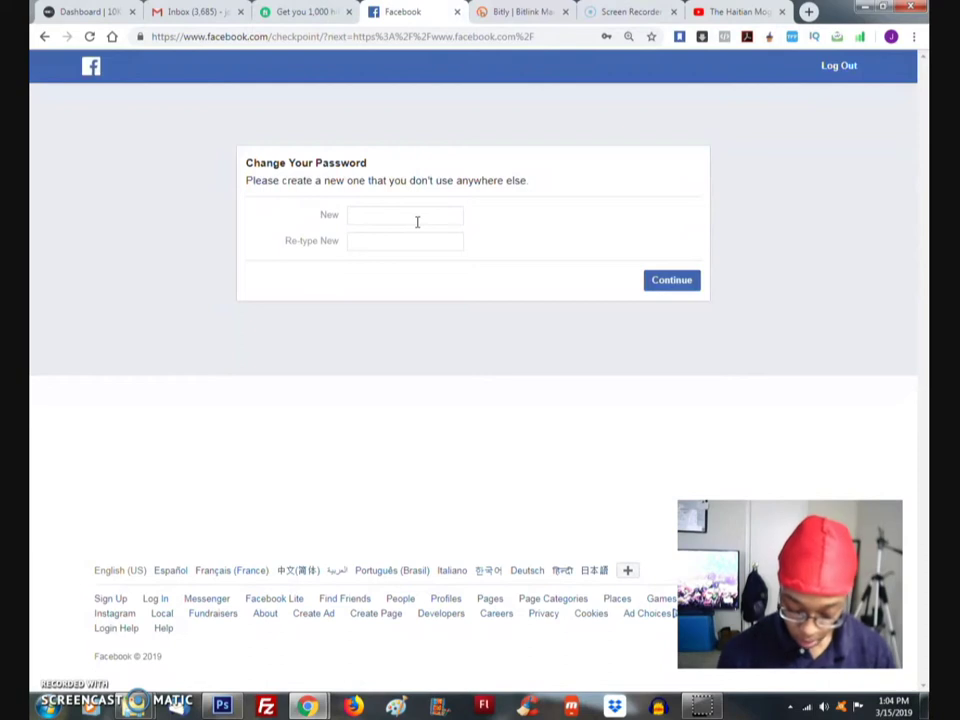
Enter a strong new password in both fields, submit it, and skip the 1Q app review
text(•••••••••••)
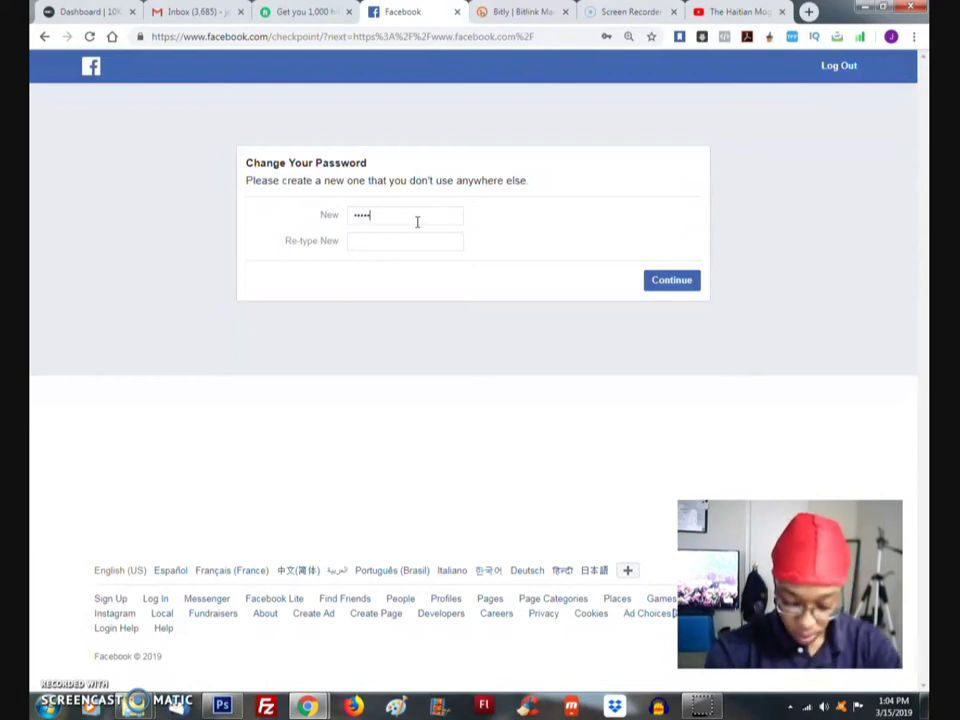
text(••••)
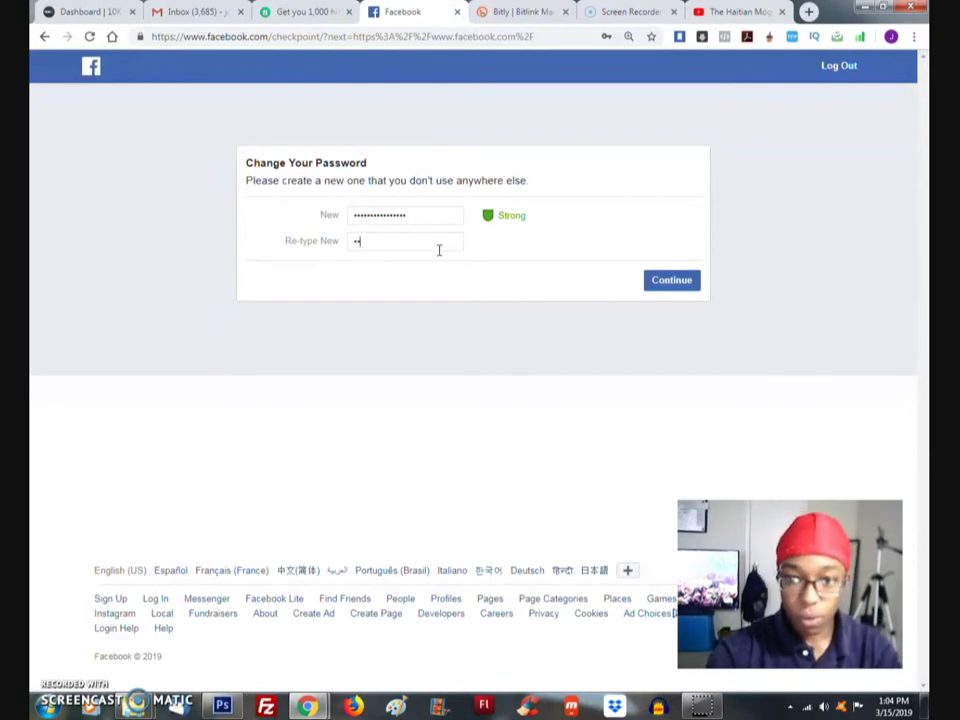
click(438, 248)
text(•••••••••••••••)
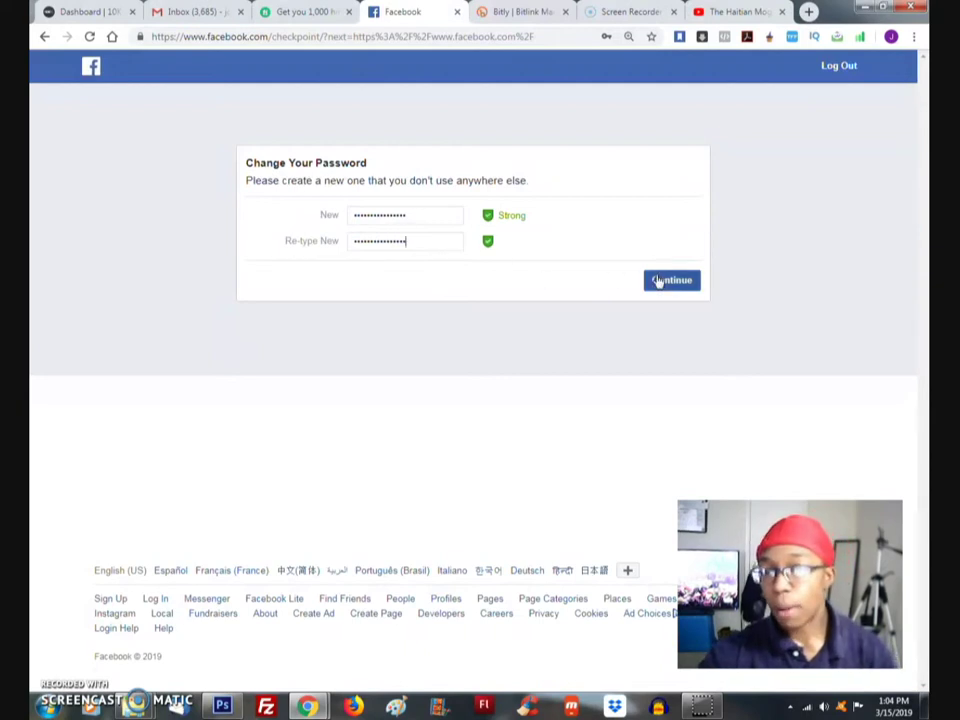
click(659, 282)
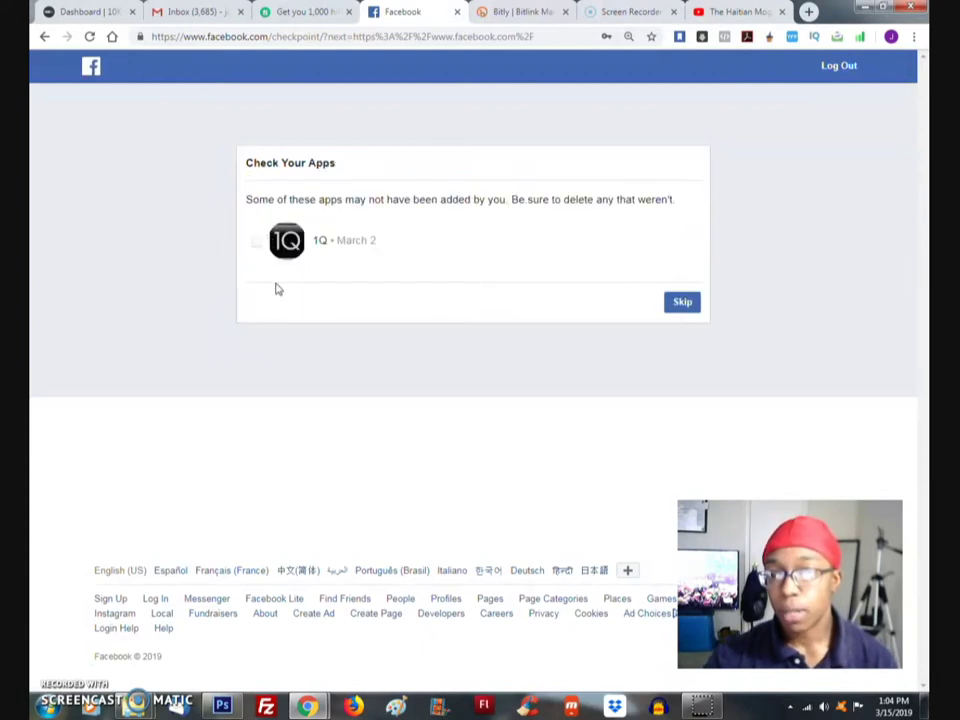
click(688, 306)
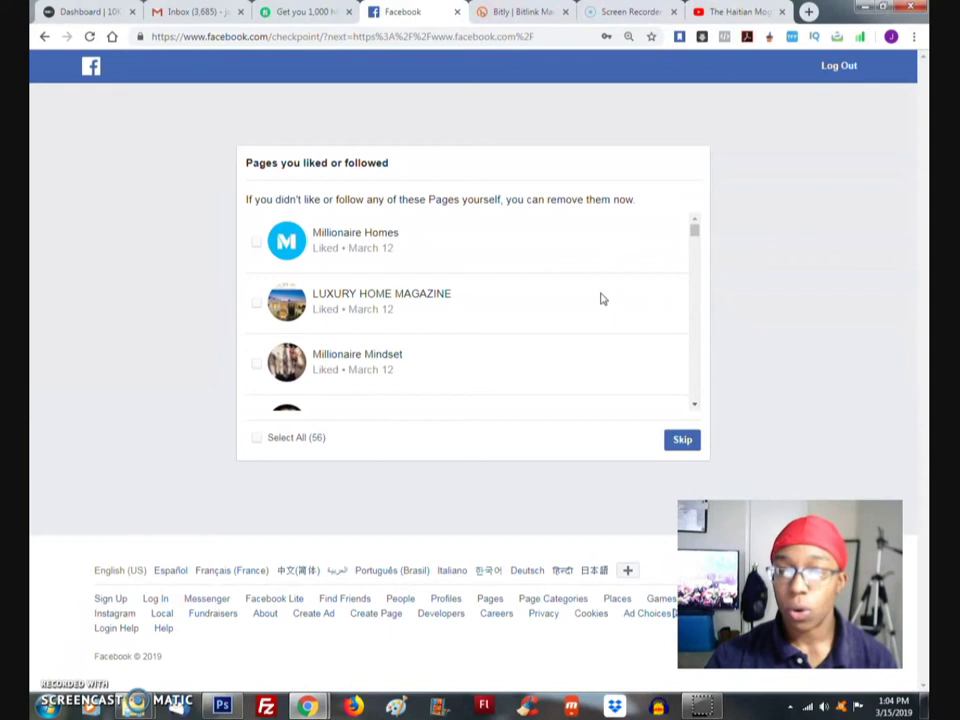
Review the liked pages list and skip it without removing any pages
scroll(594, 279, down, 3)
scroll(594, 279, down, 10)
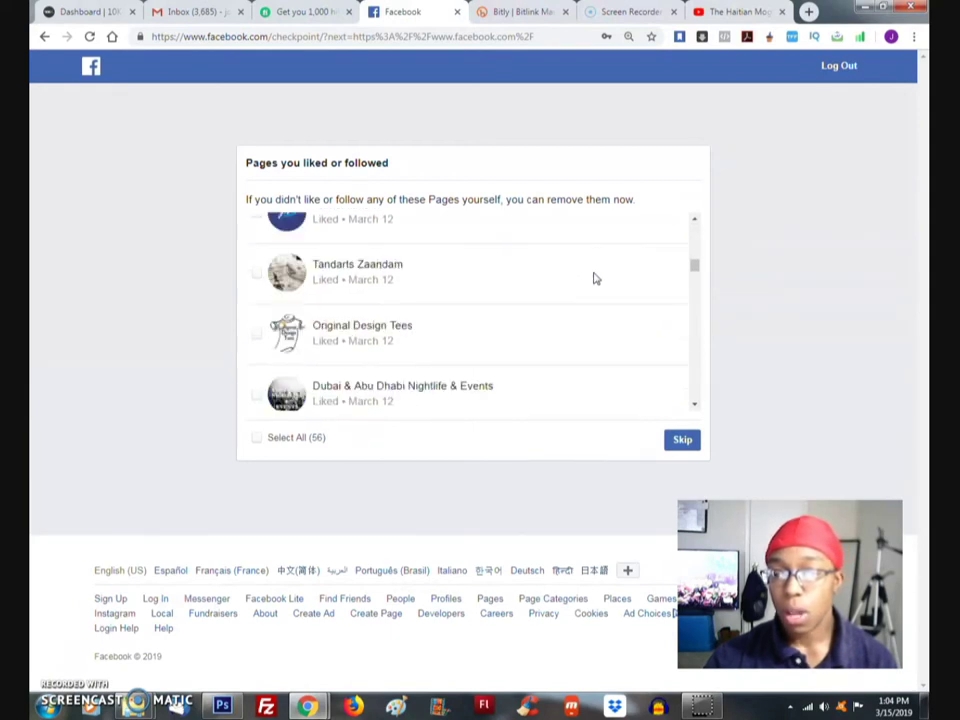
scroll(594, 279, down, 3)
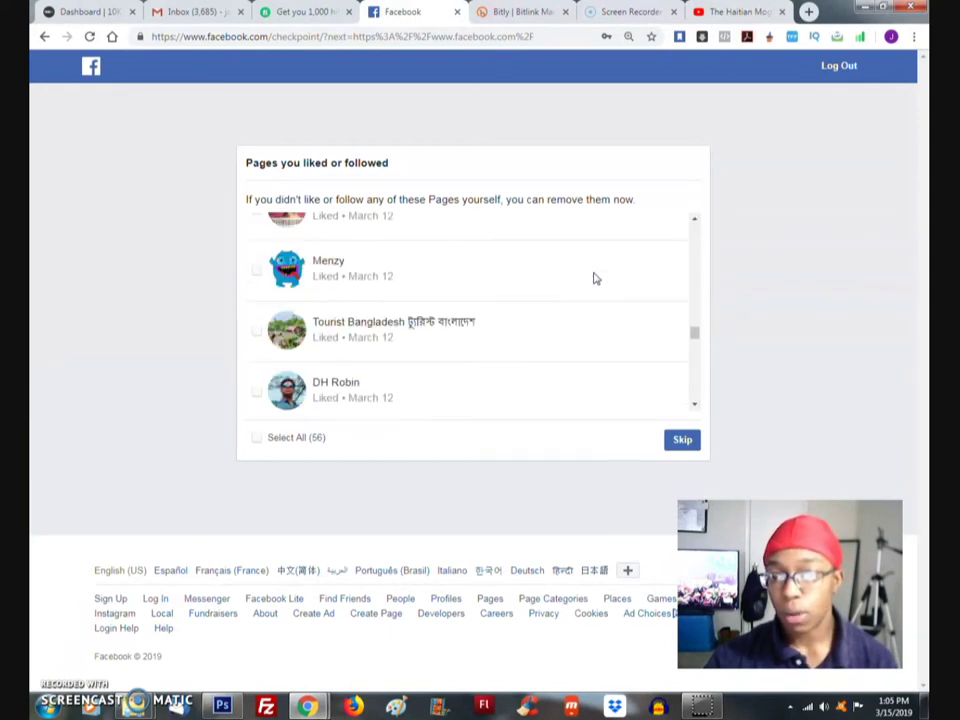
drag(696, 334, 700, 351)
scroll(700, 351, up, 20)
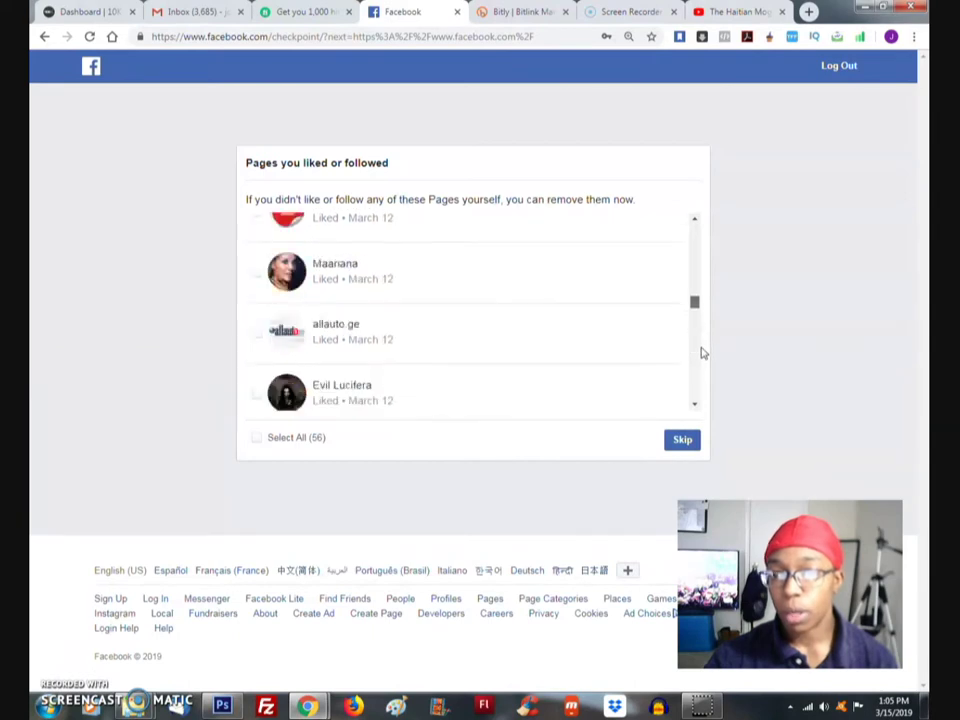
click(684, 442)
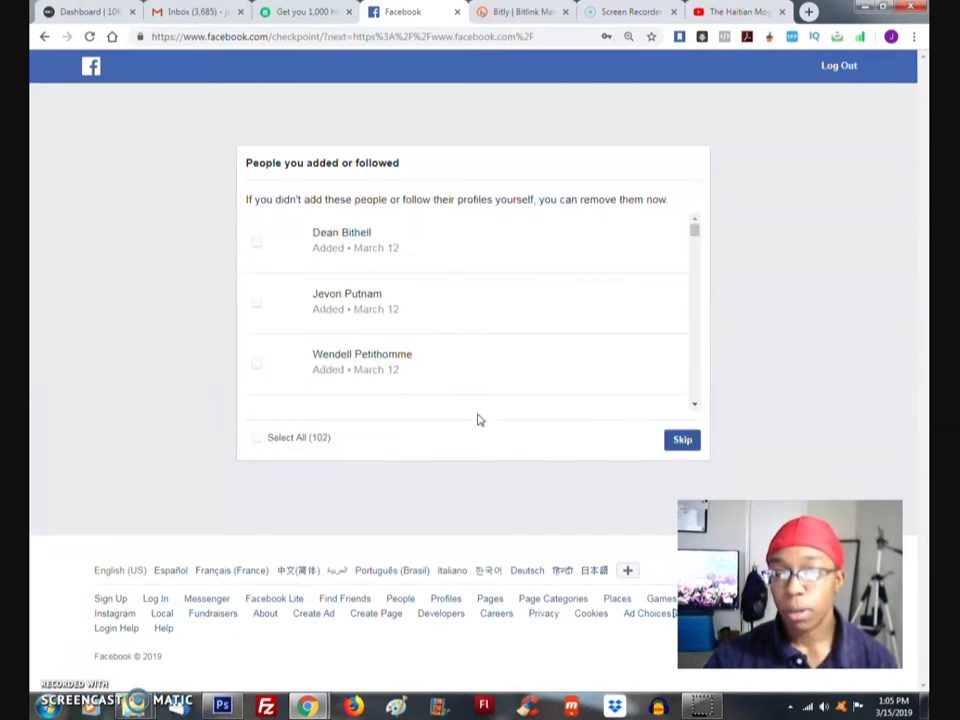
Review the recently added people and skip without removing anyone
scroll(500, 285, down, 3)
scroll(510, 308, up, 3)
scroll(492, 310, down, 9)
scroll(490, 310, down, 3)
scroll(490, 310, up, 6)
click(682, 450)
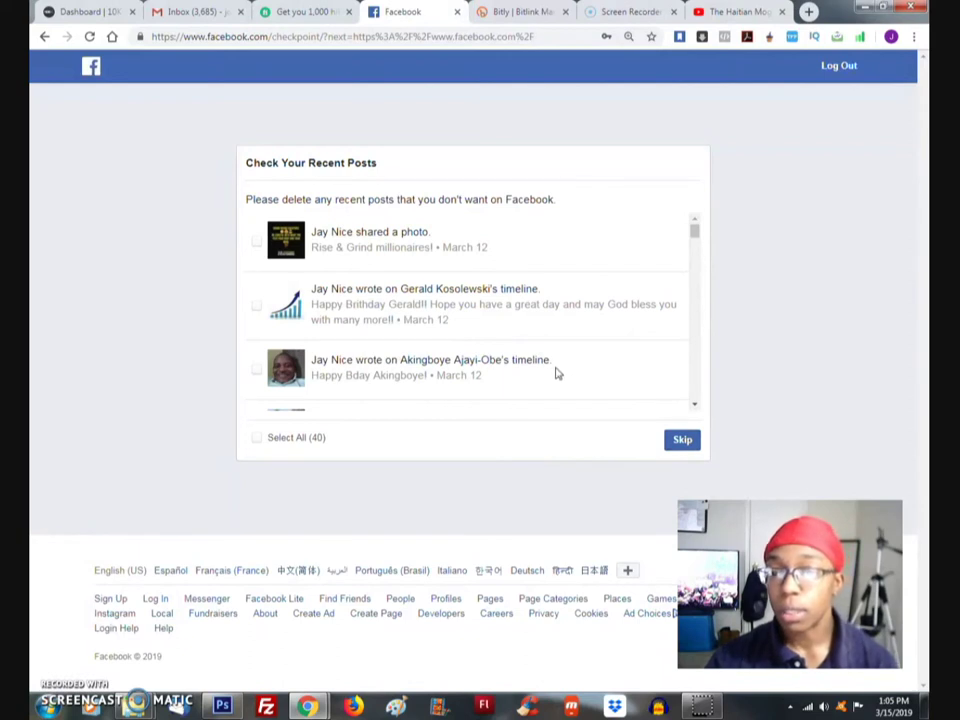
Skip the recent posts and recent comments reviews to reach All Done
scroll(562, 288, down, 1)
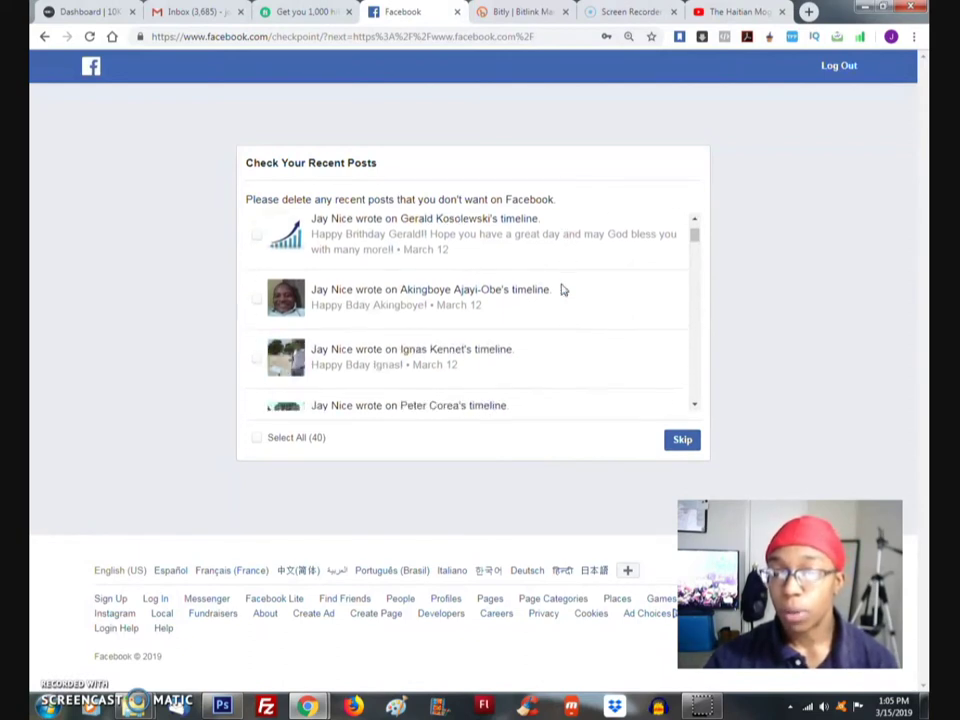
scroll(562, 288, down, 5)
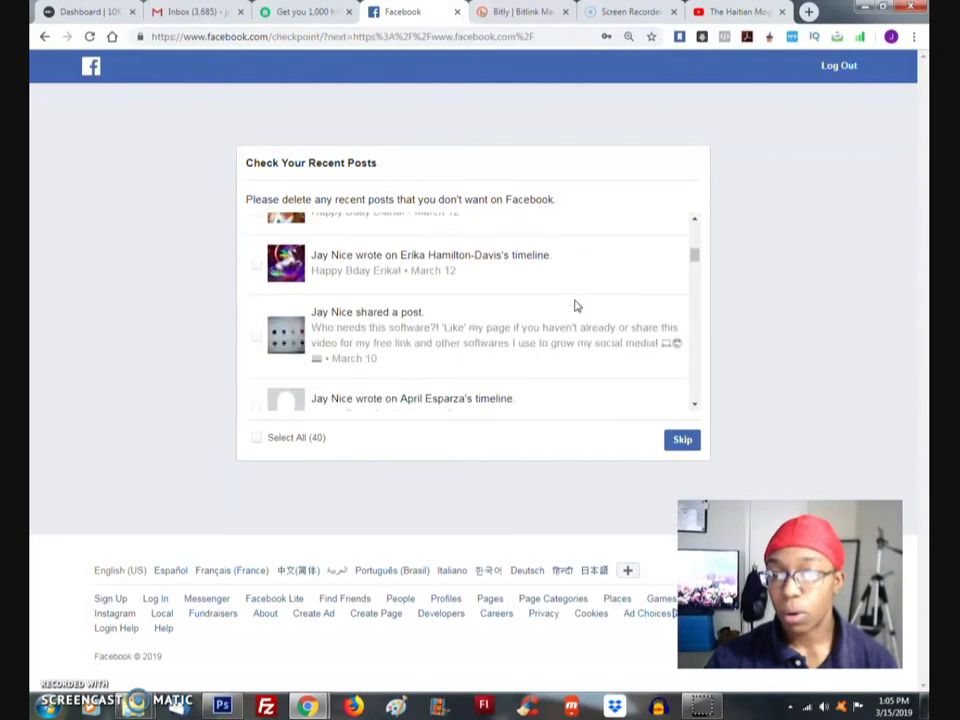
scroll(585, 317, down, 2)
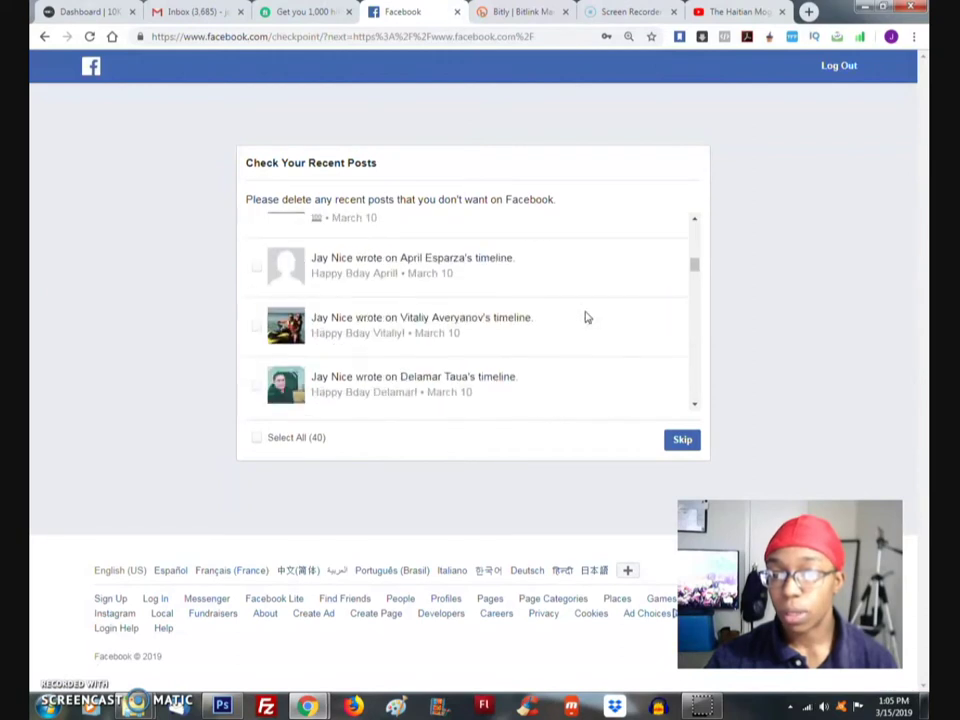
click(685, 443)
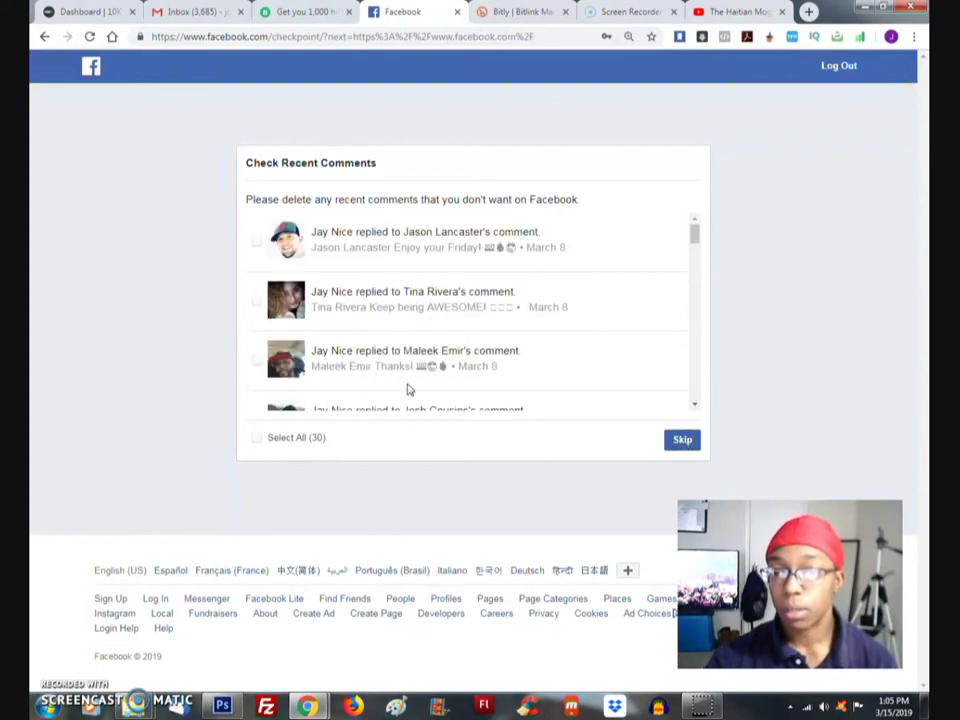
click(686, 443)
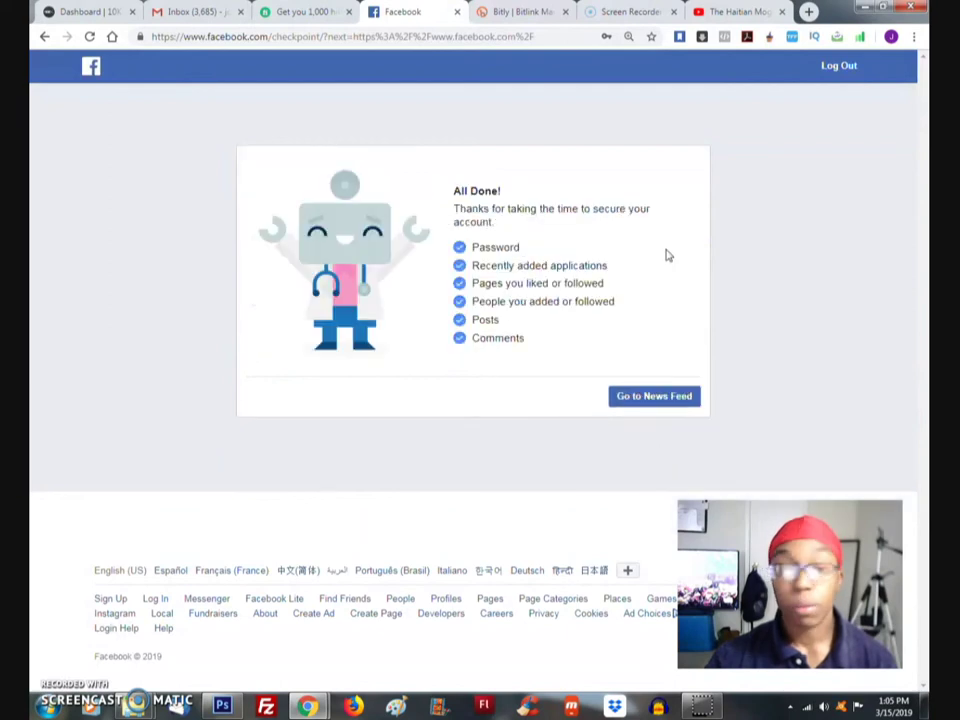
Choose Go to News Feed on the All Done screen
click(648, 396)
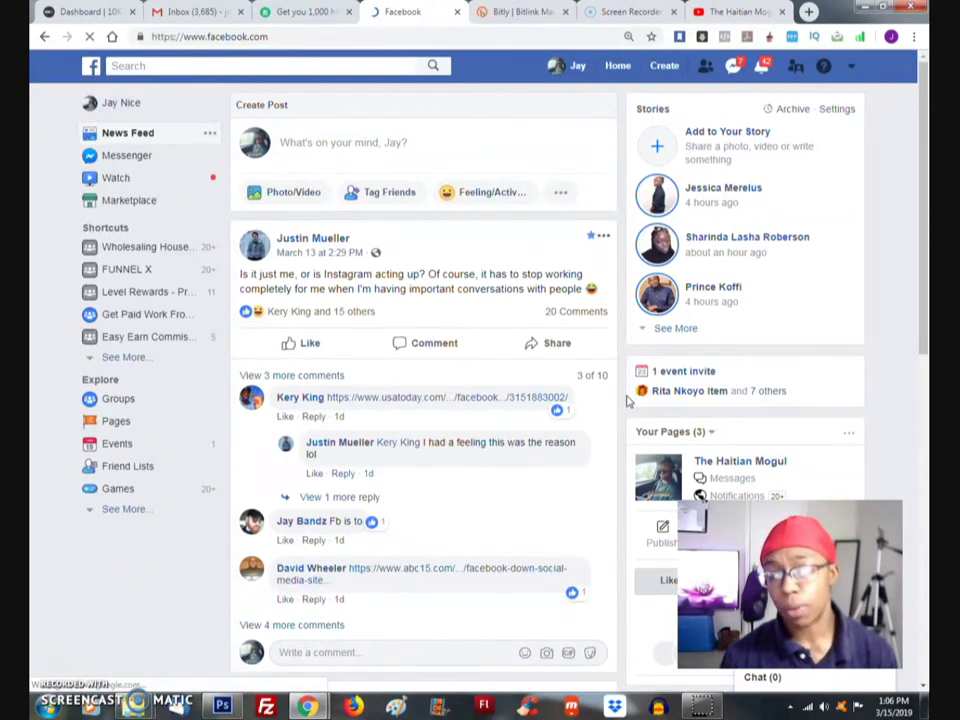
Open The Haitian Mogul from the Shortcuts list in the left sidebar
scroll(869, 254, down, 2)
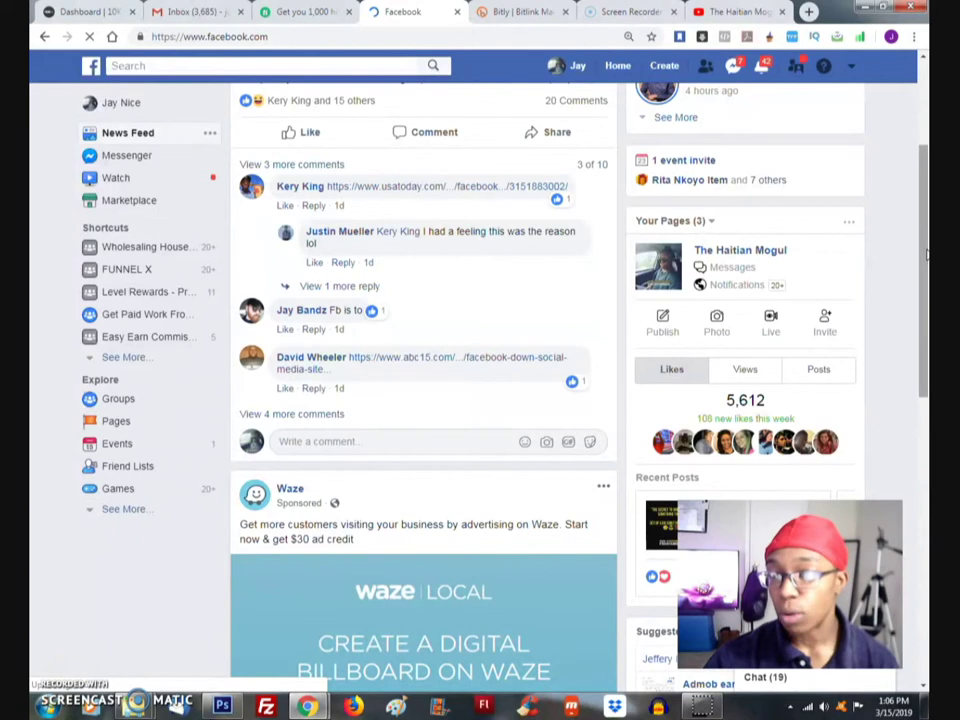
drag(927, 258, 910, 278)
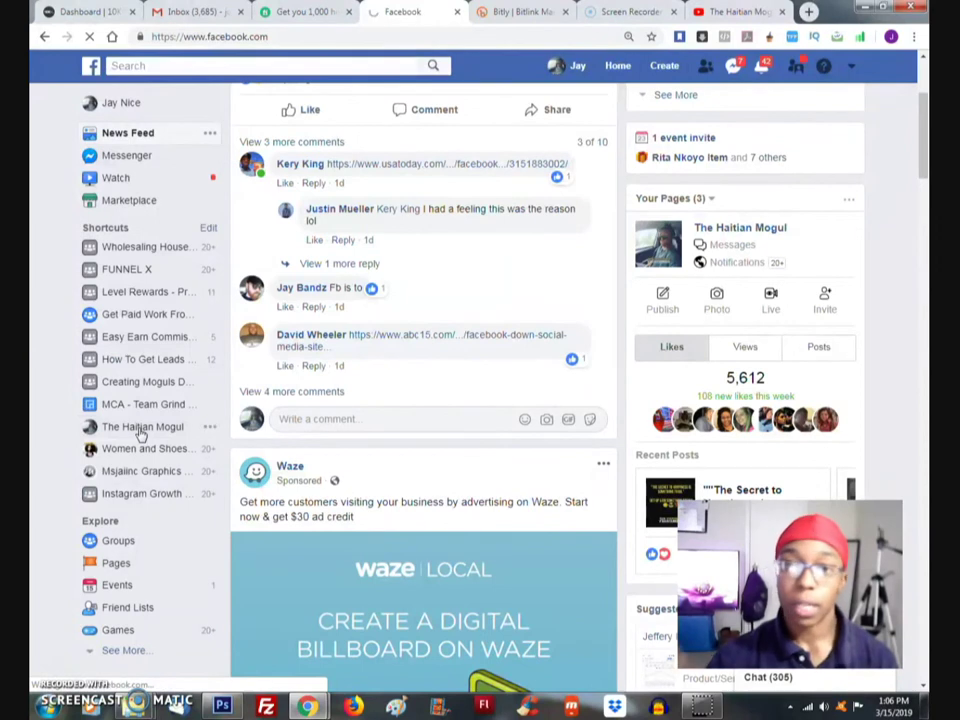
click(141, 430)
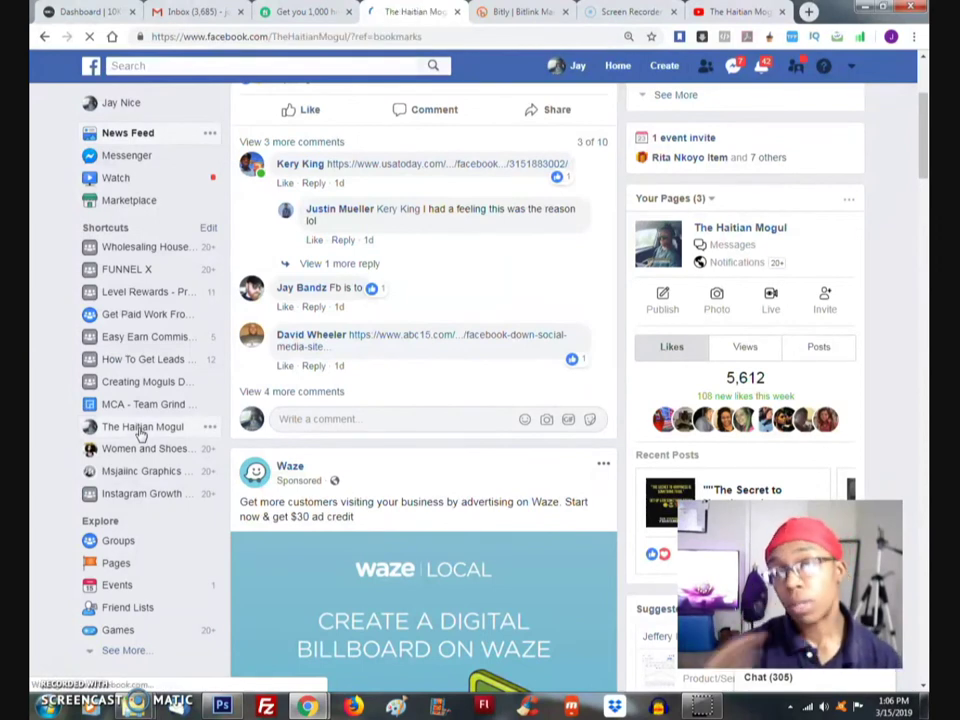